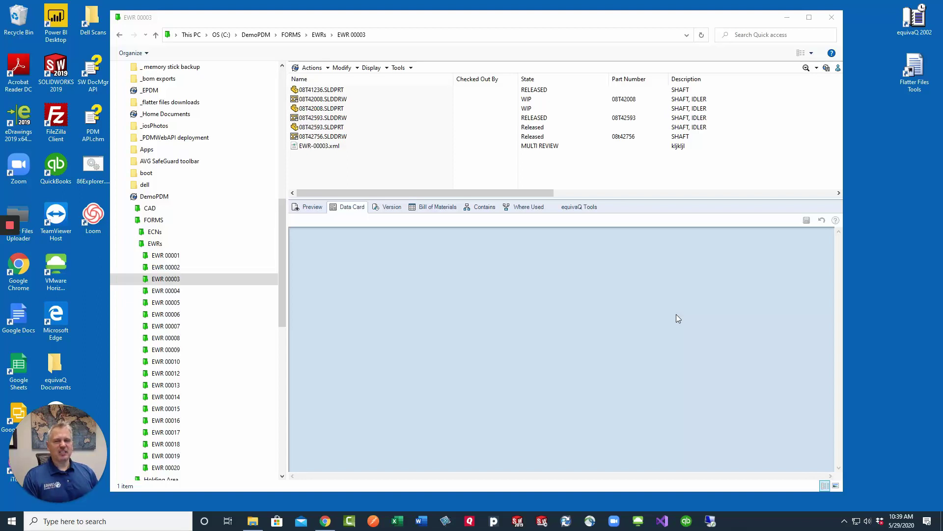
Step: Browse the DemoPDM vault root through the C:\DemoPDM\.\ local-cache path
click(399, 67)
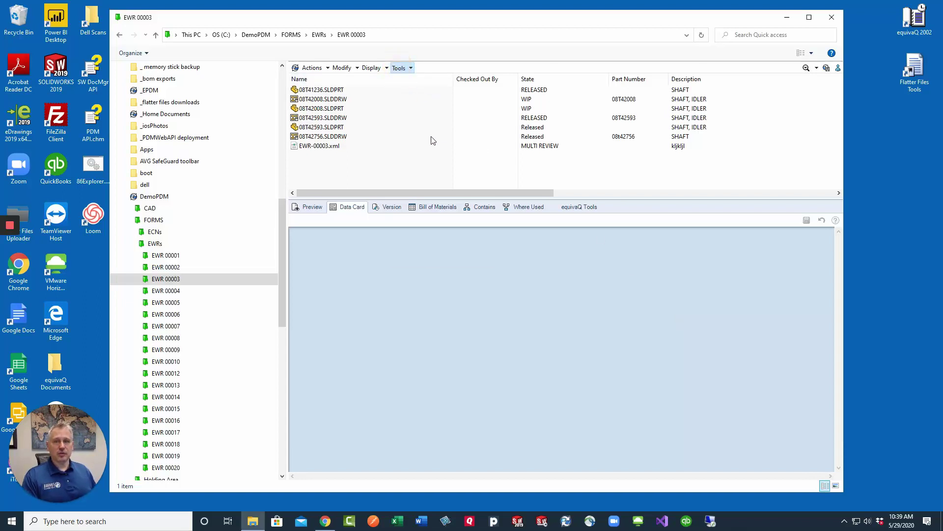
click(655, 212)
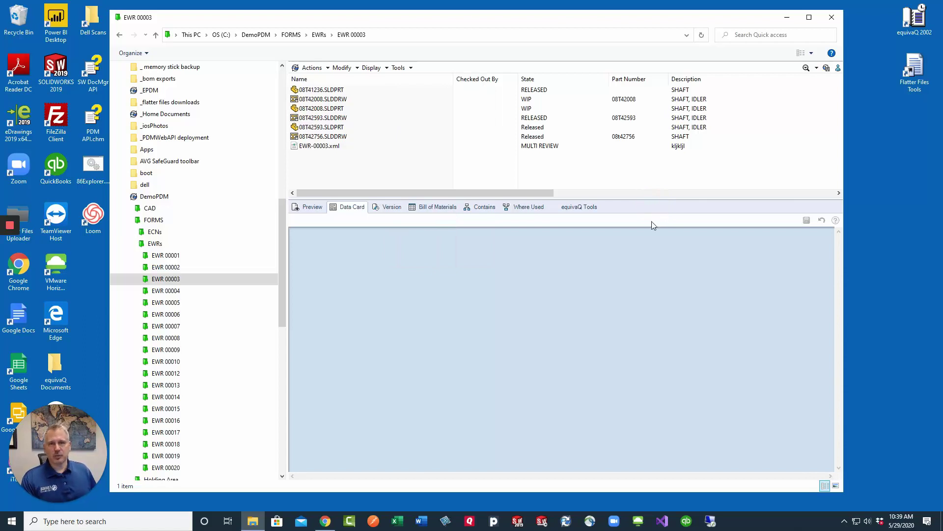
click(155, 198)
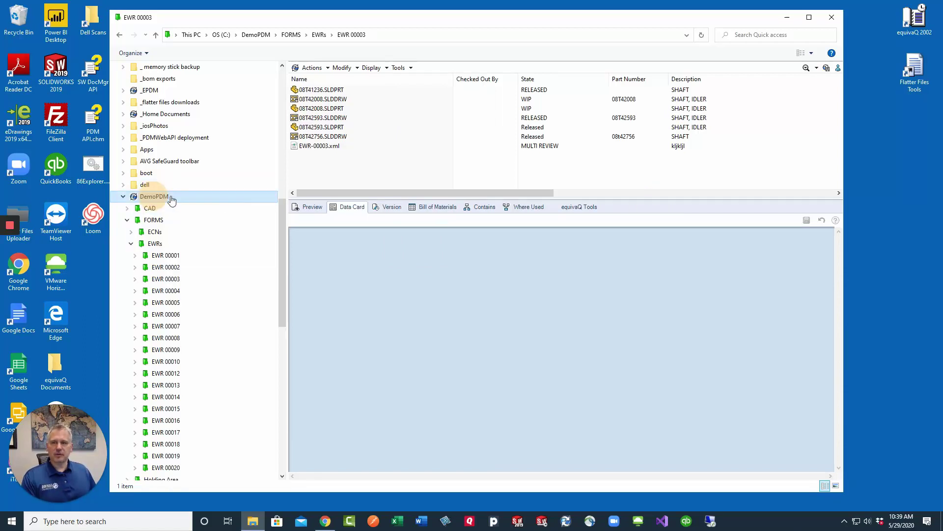
click(403, 35)
key(End)
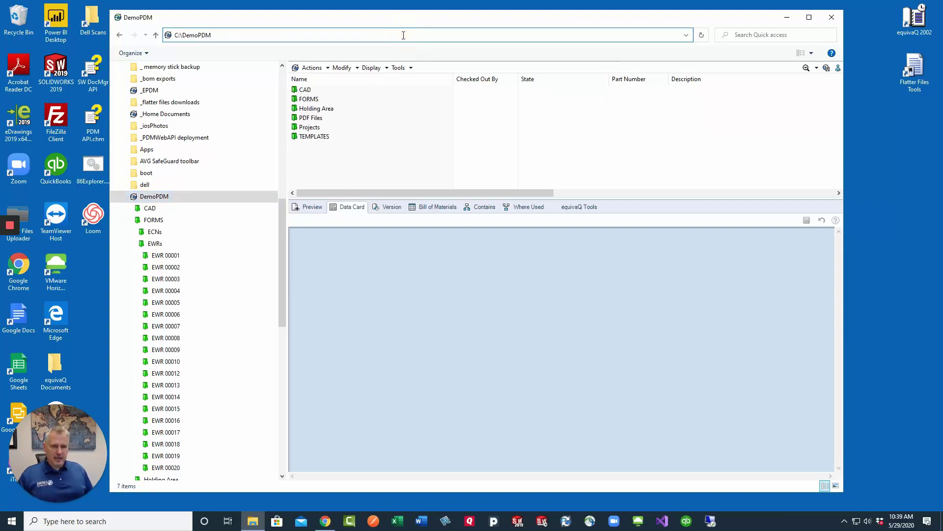
text(\.)
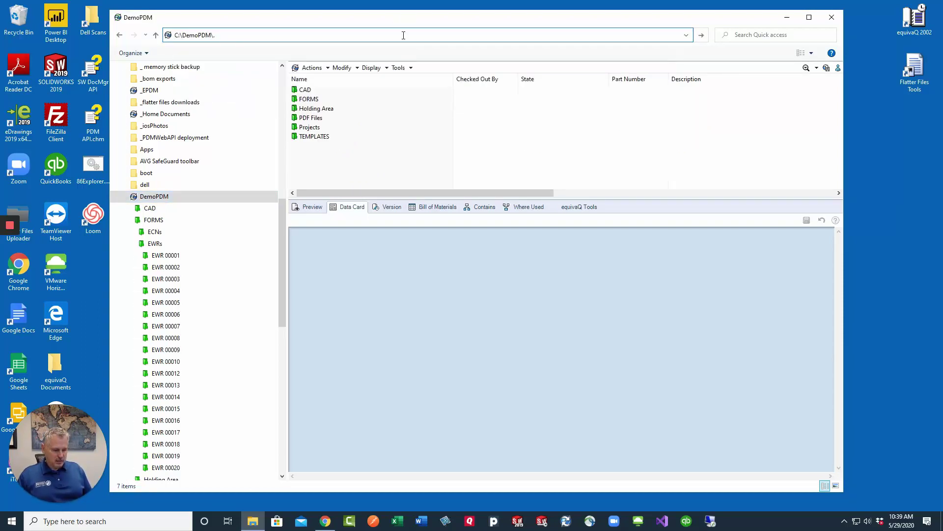
key(Return)
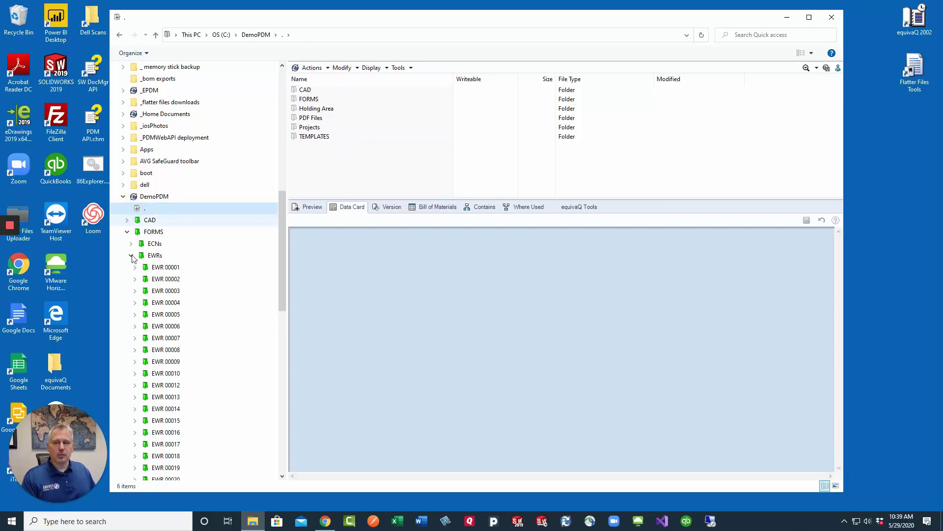
scroll(193, 255, down, 3)
Step: In EWR 00003, view the EWR-00003.xml and 08T42008.SLDPRT data cards, then select all seven files
click(166, 267)
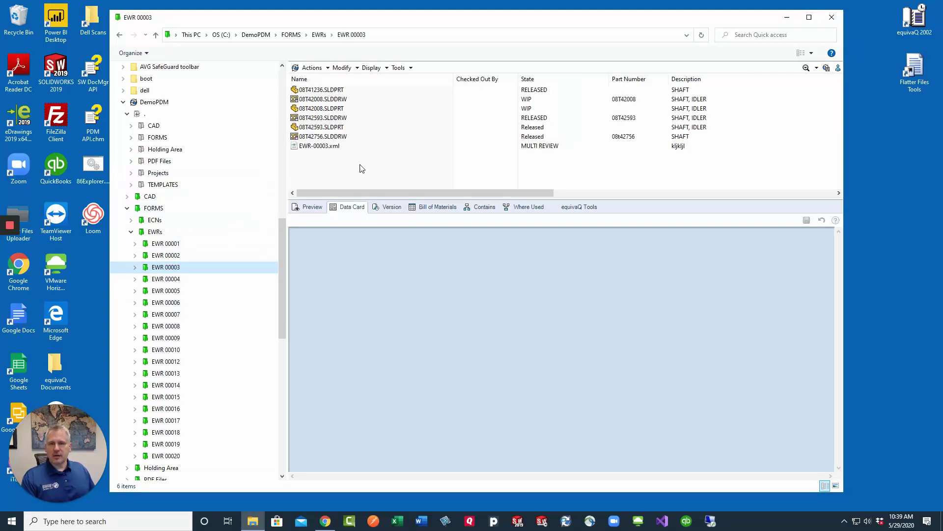
click(329, 147)
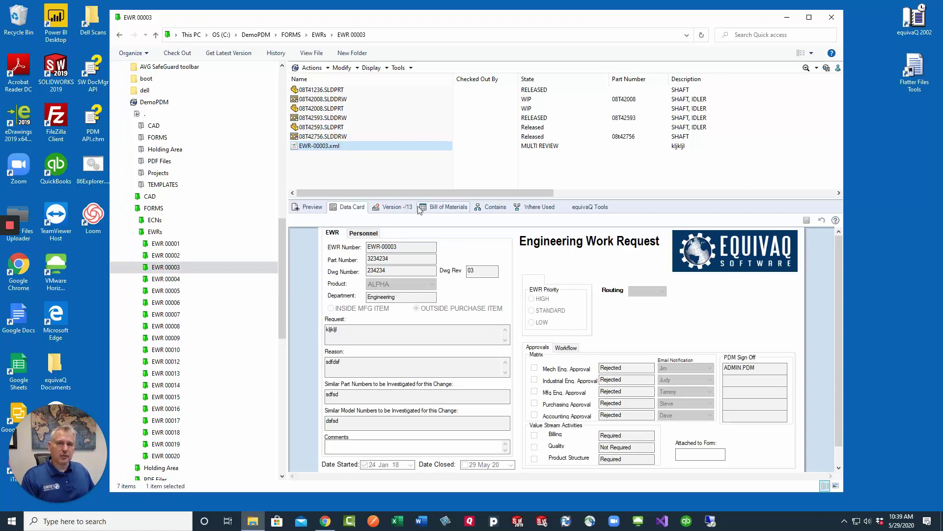
click(398, 108)
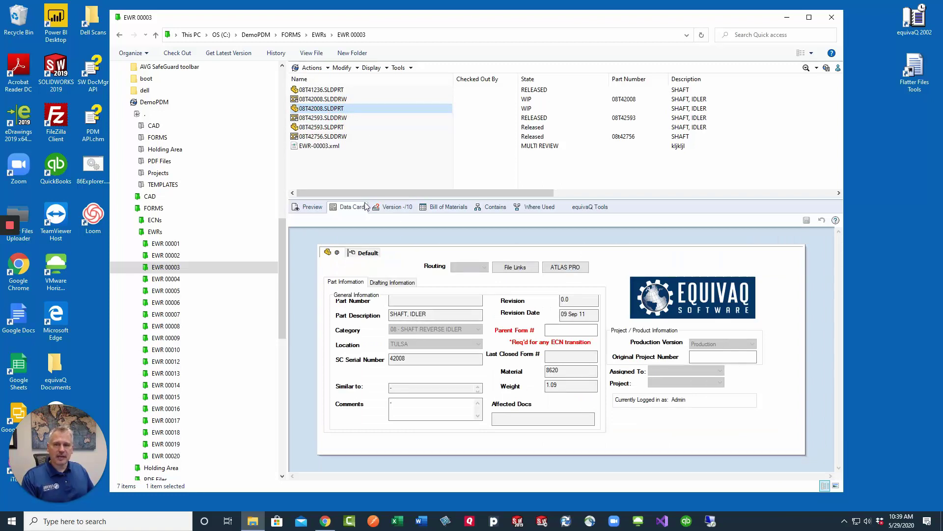
key(ctrl+a)
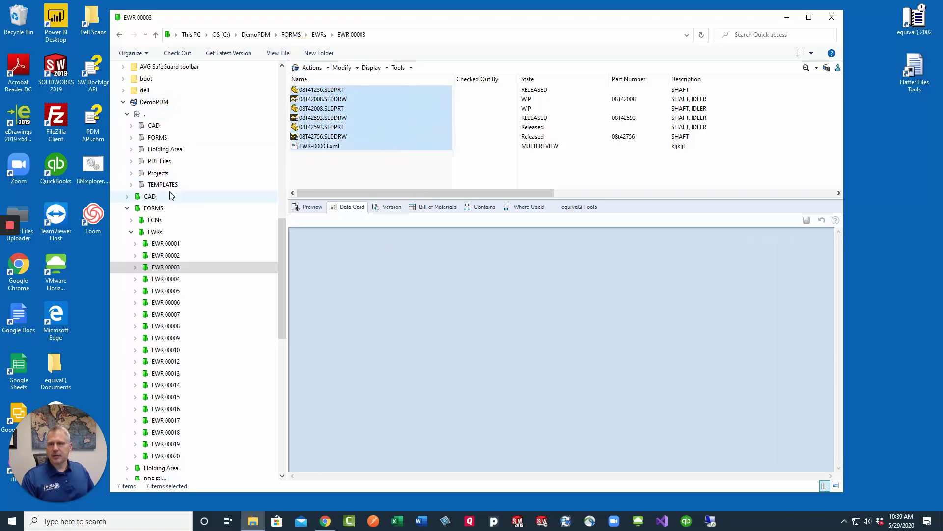
Step: Expand FORMS > EWRs under the "." node and open the cached EWR 00003 folder
click(132, 137)
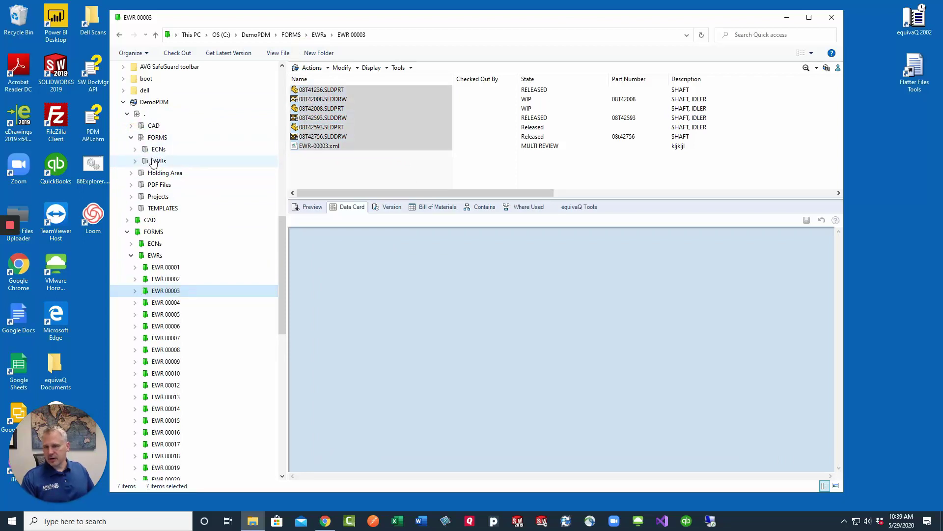
click(148, 161)
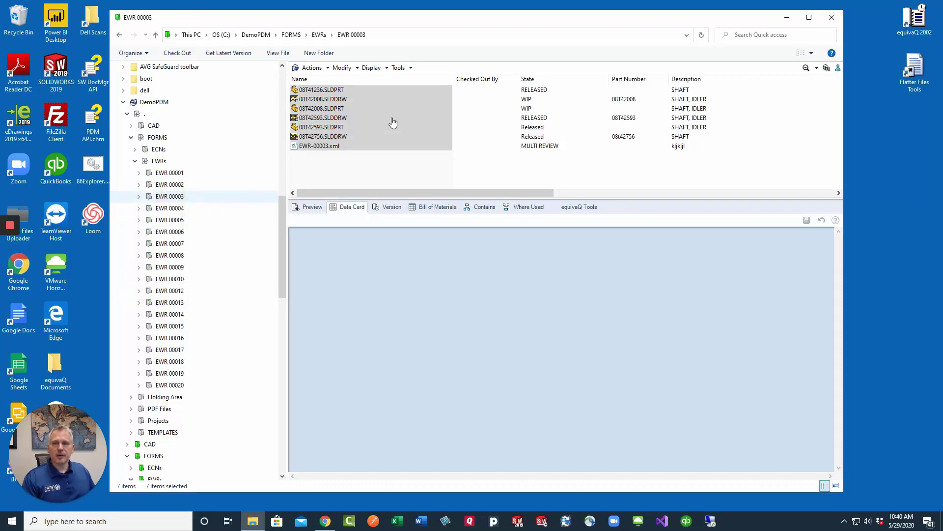
click(193, 199)
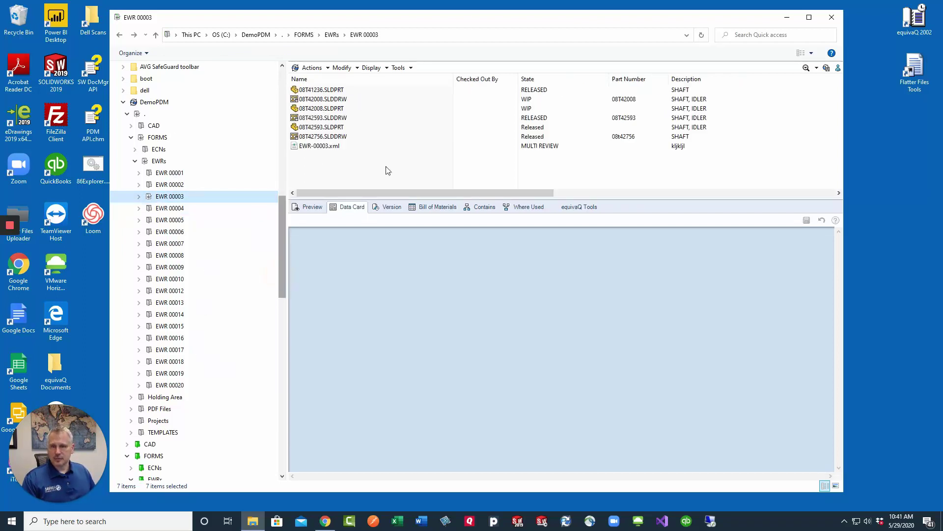
Step: Get Latest Version of all seven selected EWR 00003 files into the local cache
drag(406, 183, 249, 68)
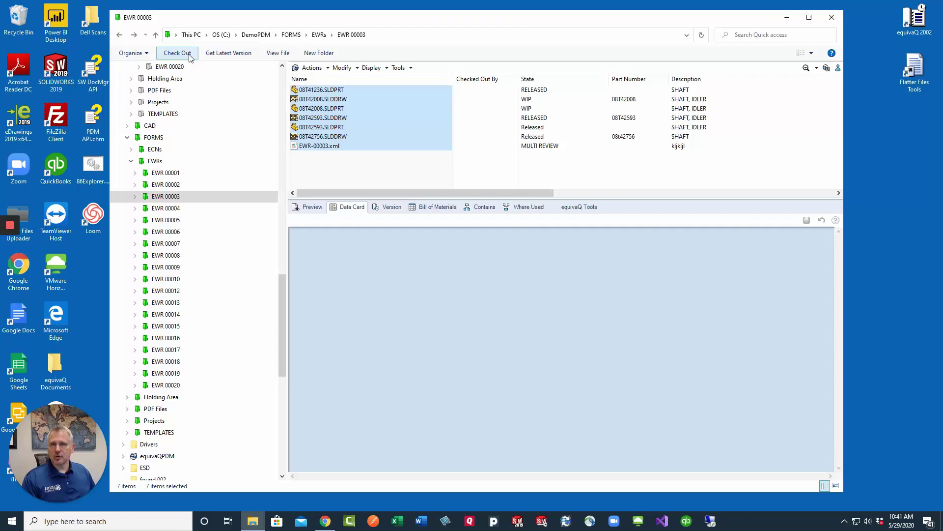
click(229, 53)
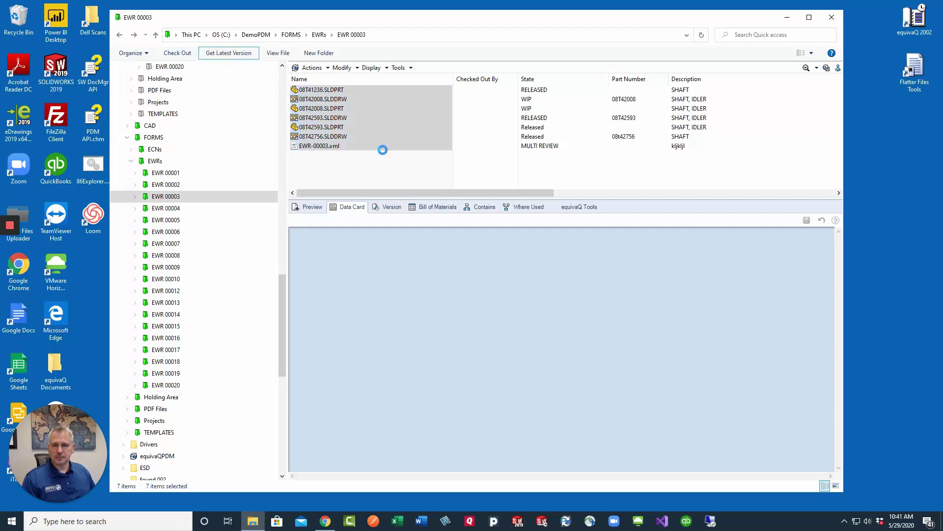
key(Return)
mouse_move(284, 345)
mouse_down()
mouse_move(285, 225)
mouse_move(285, 274)
mouse_up()
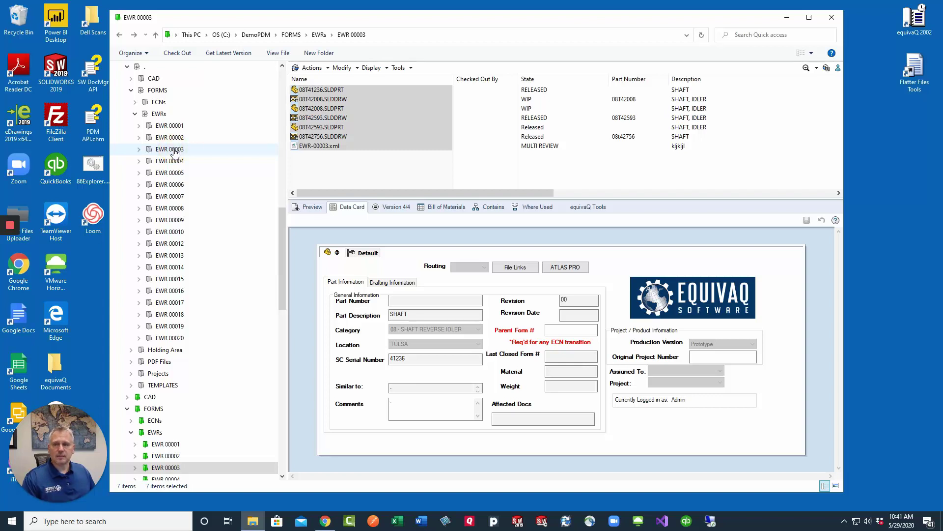
Step: Open EWR 00003 under the "." node to list the seven cached files
click(170, 150)
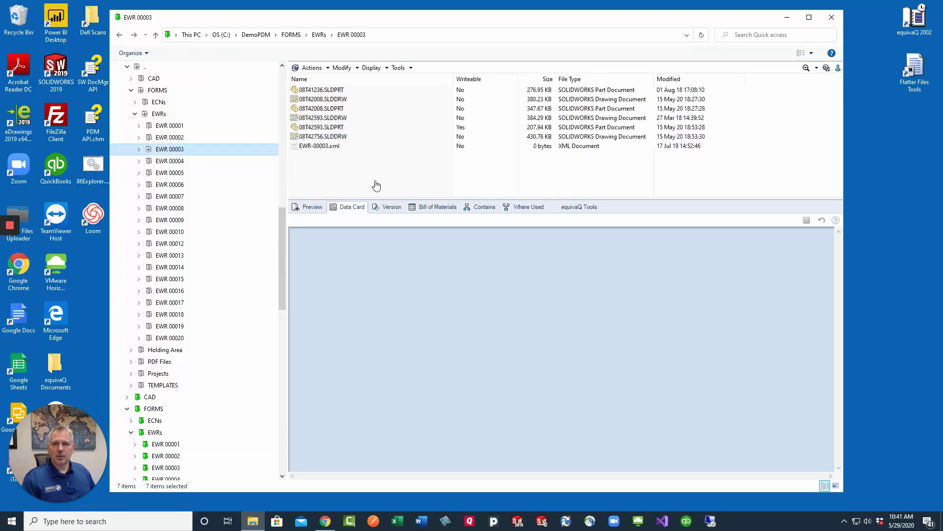